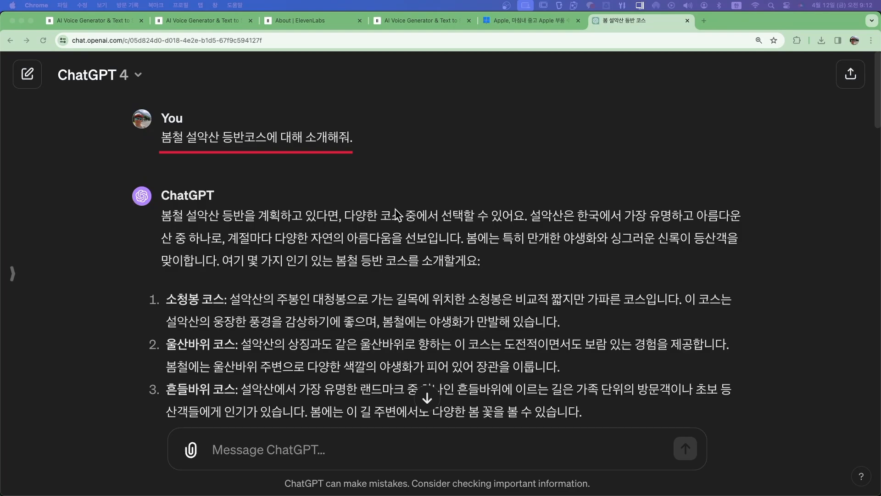
Step: Read through the answer to the simple question about spring hiking courses on Seoraksan, including the closing safety advice
{"action": "scroll", "coordinate": [395, 209], "scroll_direction": "down", "scroll_amount": 1}
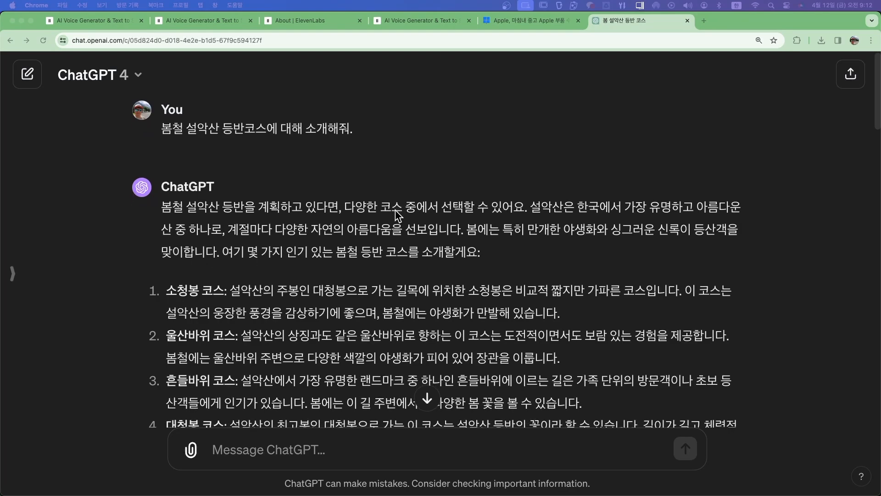
{"action": "scroll", "coordinate": [395, 214], "scroll_direction": "down", "scroll_amount": 2}
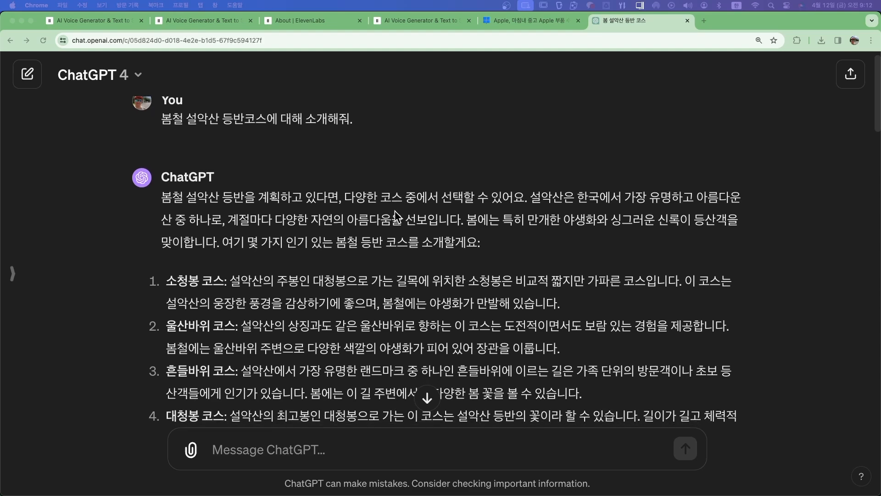
{"action": "scroll", "coordinate": [397, 216], "scroll_direction": "down", "scroll_amount": 4}
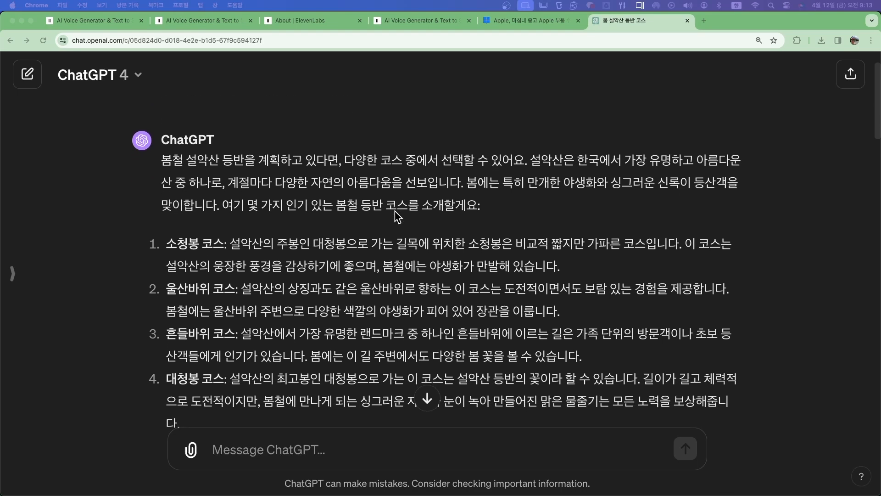
{"action": "scroll", "coordinate": [397, 216], "scroll_direction": "down", "scroll_amount": 4}
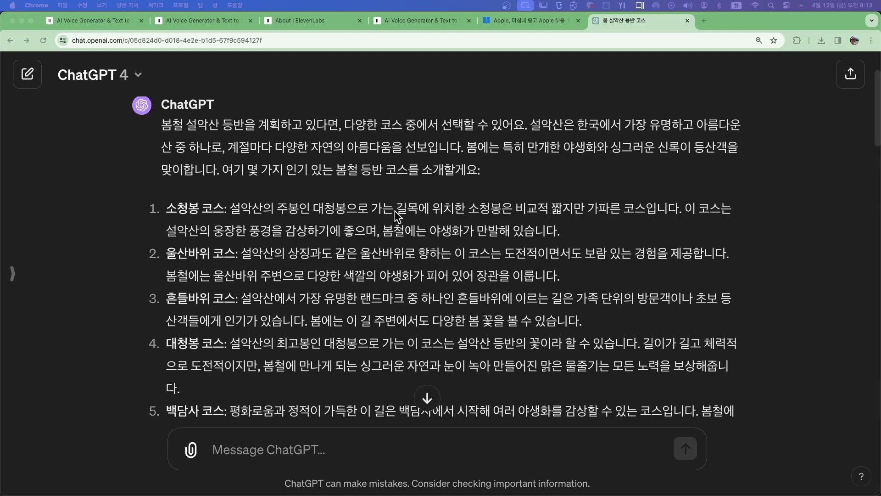
{"action": "scroll", "coordinate": [394, 211], "scroll_direction": "down", "scroll_amount": 1}
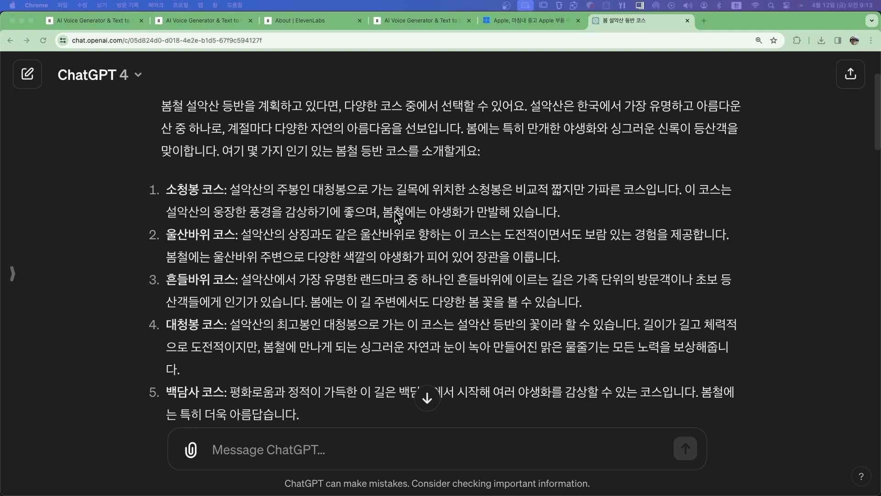
{"action": "scroll", "coordinate": [396, 212], "scroll_direction": "down", "scroll_amount": 5}
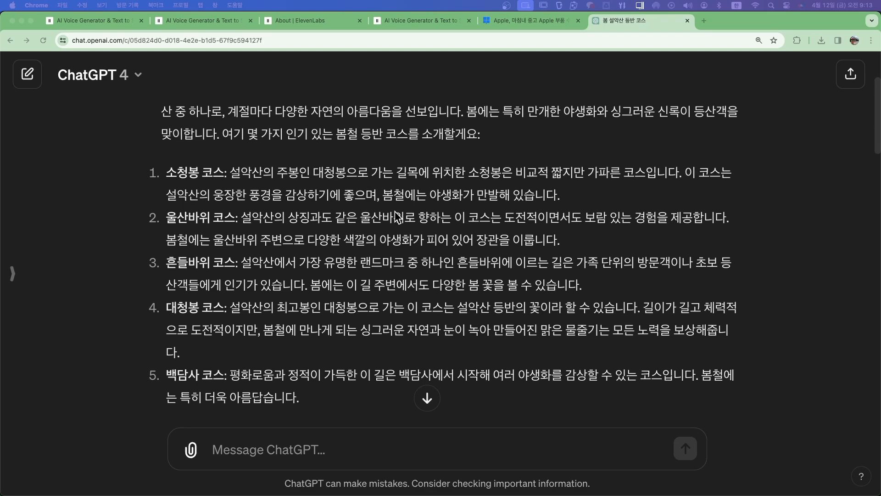
{"action": "scroll", "coordinate": [395, 211], "scroll_direction": "down", "scroll_amount": 5}
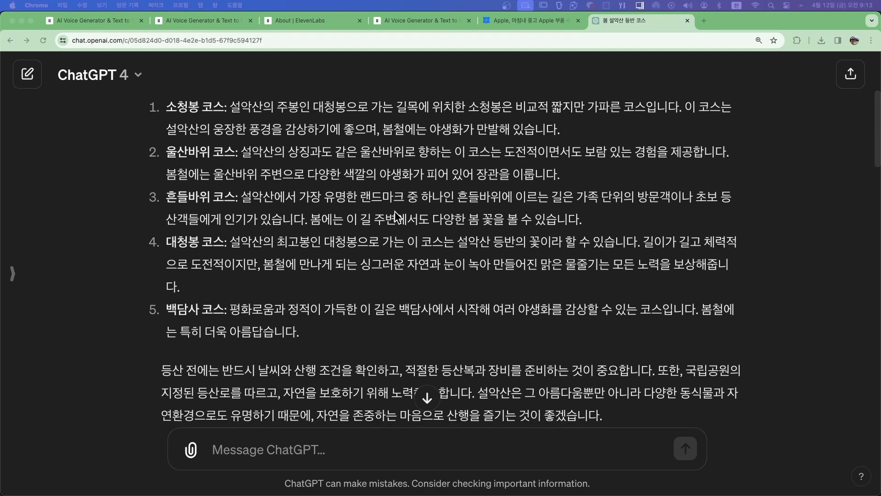
{"action": "scroll", "coordinate": [395, 211], "scroll_direction": "down", "scroll_amount": 3}
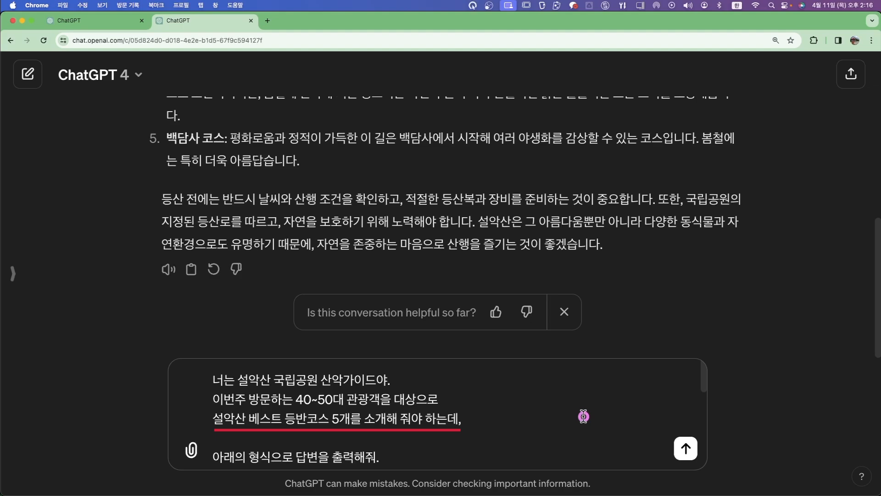
Step: Check the drafted mountain-guide prompt requesting five best Seoraksan courses for tourists in their 40s–50s in a fixed format, and submit it
{"action": "scroll", "coordinate": [583, 416], "scroll_direction": "down", "scroll_amount": 3}
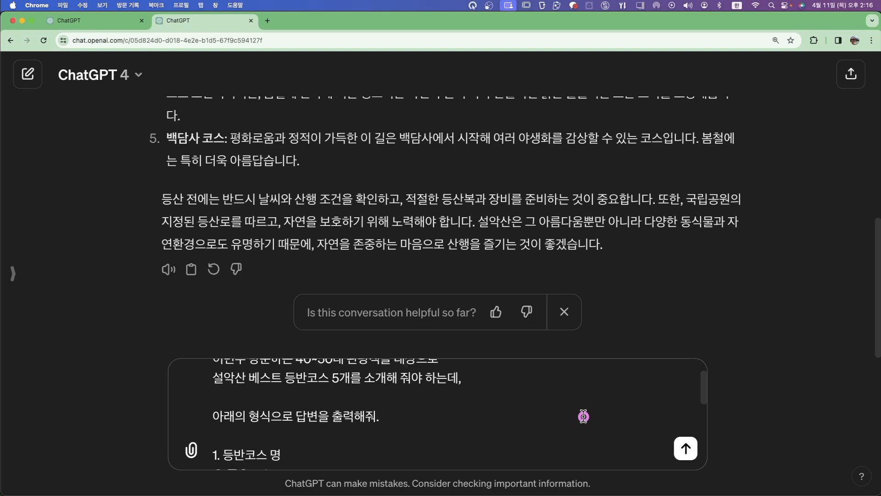
{"action": "scroll", "coordinate": [583, 416], "scroll_direction": "down", "scroll_amount": 4}
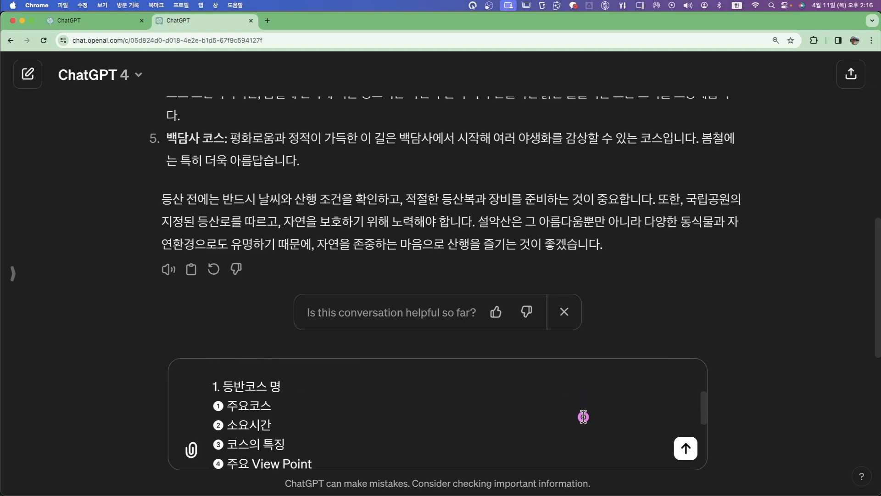
{"action": "scroll", "coordinate": [583, 416], "scroll_direction": "down", "scroll_amount": 1}
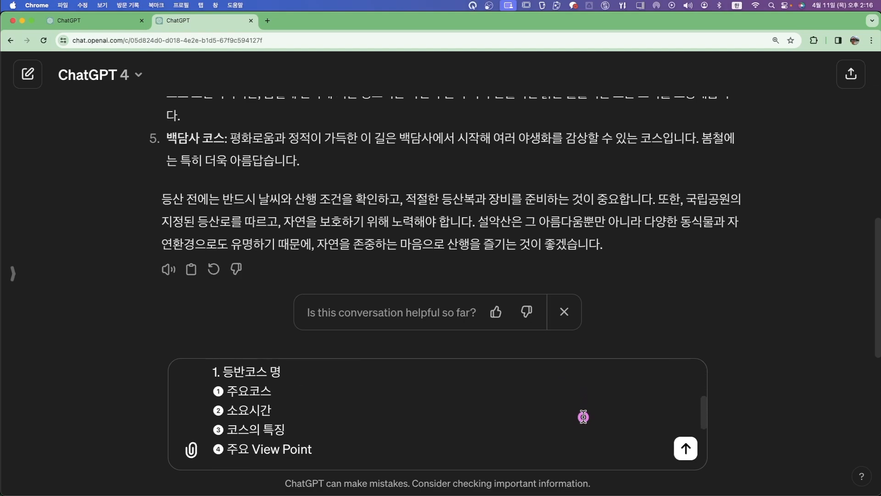
{"action": "scroll", "coordinate": [583, 416], "scroll_direction": "down", "scroll_amount": 2}
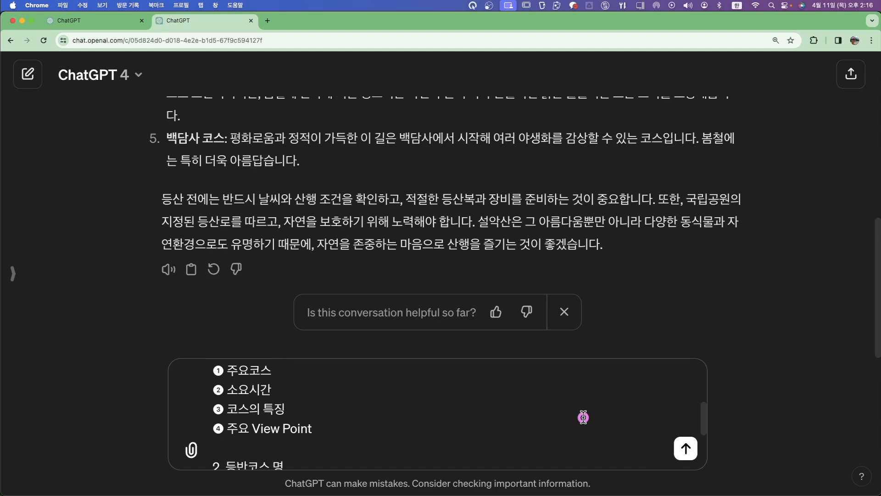
{"action": "scroll", "coordinate": [583, 416], "scroll_direction": "down", "scroll_amount": 3}
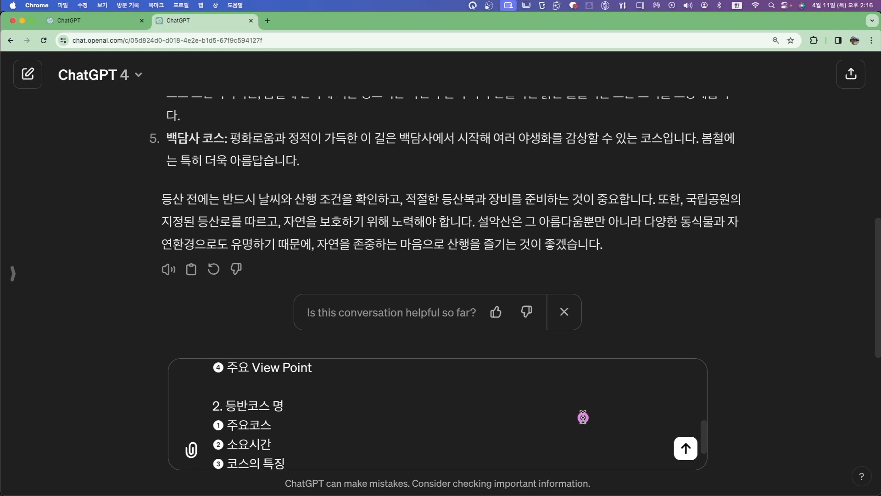
{"action": "scroll", "coordinate": [584, 416], "scroll_direction": "down", "scroll_amount": 2}
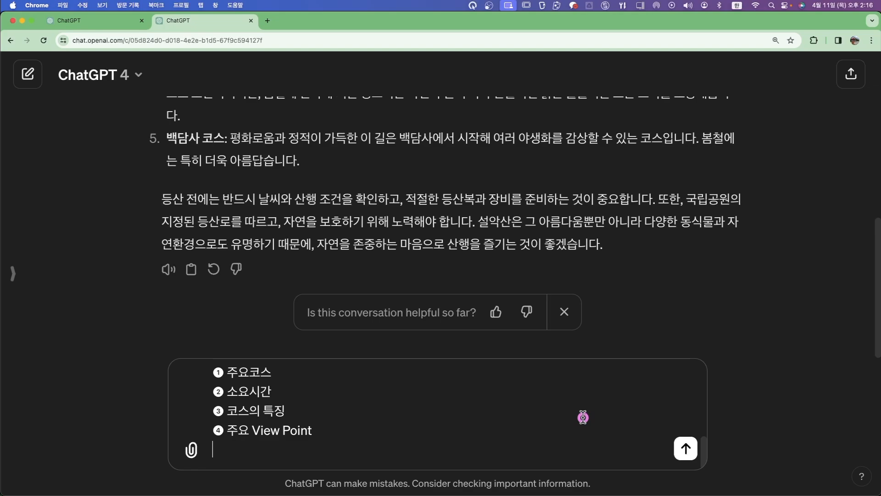
{"action": "left_click", "coordinate": [685, 448]}
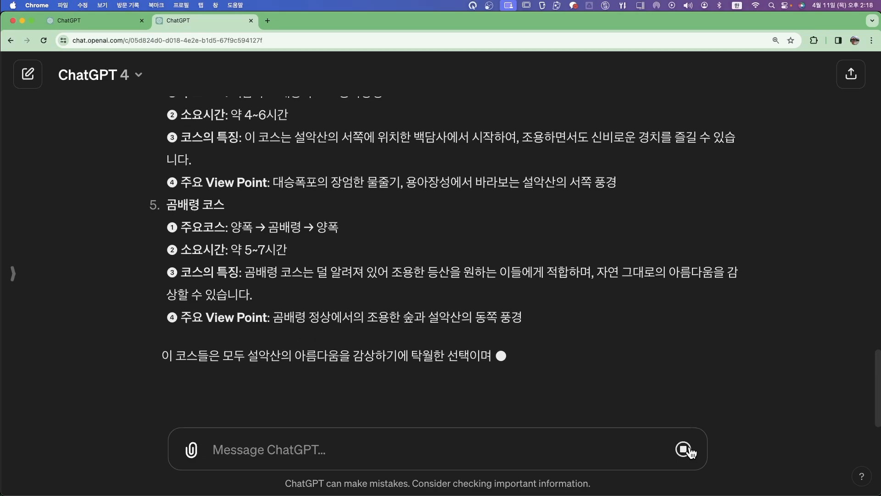
Step: Stop the Seoraksan course answer while it is being generated and resume it with Continue generating
{"action": "left_click", "coordinate": [684, 449]}
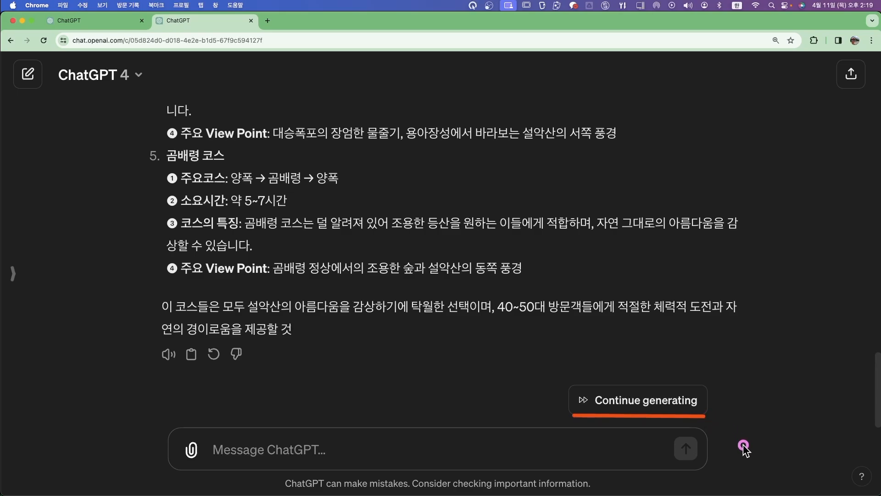
{"action": "left_click", "coordinate": [655, 406]}
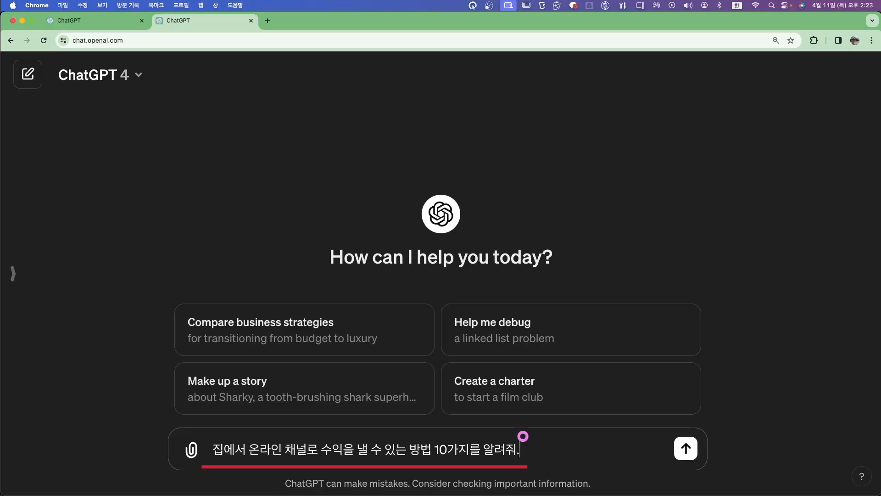
Step: Submit the prompt "집에서 온라인 채널로 수익을 낼 수 있는 방법 10가지를 알려줘." and continue generating its cut-off answer
{"action": "key", "text": "Return"}
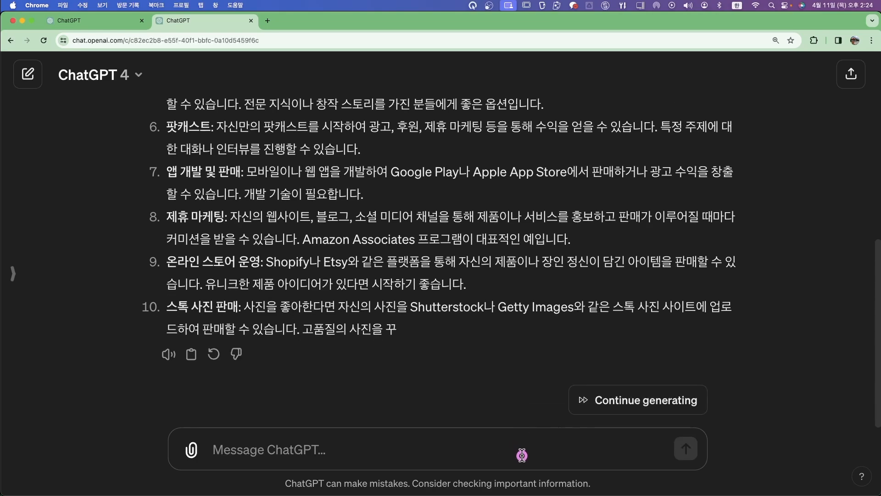
{"action": "key", "text": "ctrl+s"}
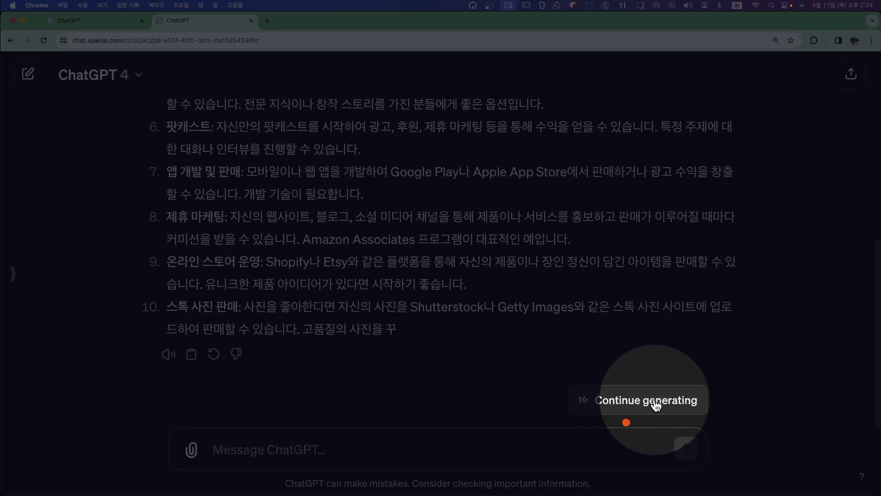
{"action": "key", "text": "ctrl+s"}
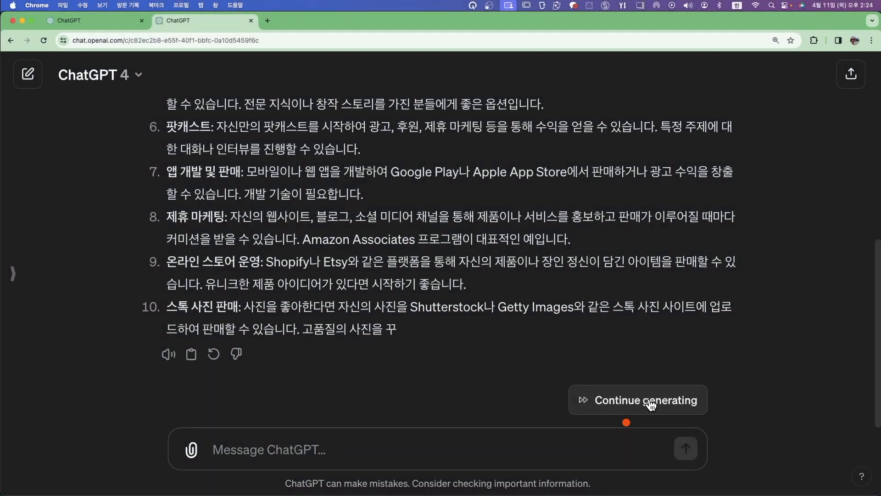
{"action": "left_click", "coordinate": [650, 402]}
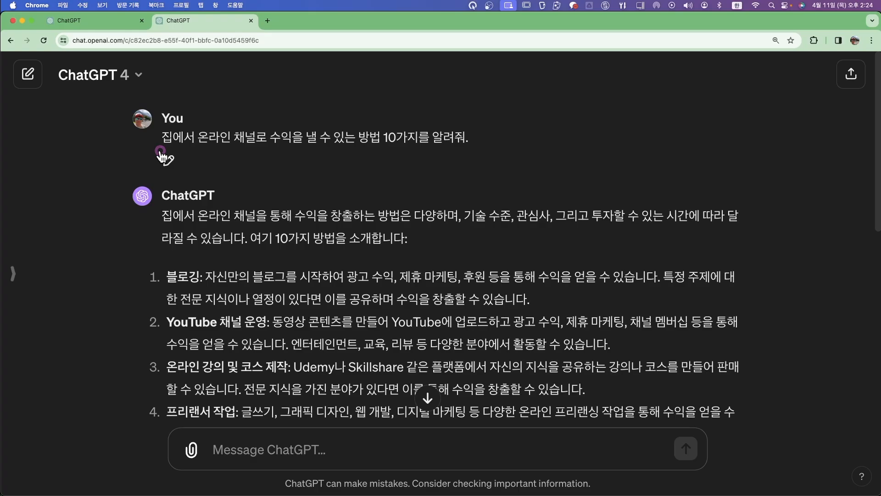
Step: Review the ten methods and send the follow-up "1번 블로깅 으로 수익을 내는 방법에 대해 좀 더 구체적인 사례를 들어 3000자 내외로 글을 작성해줘."
{"action": "left_click_drag", "start_coordinate": [159, 150], "coordinate": [479, 152]}
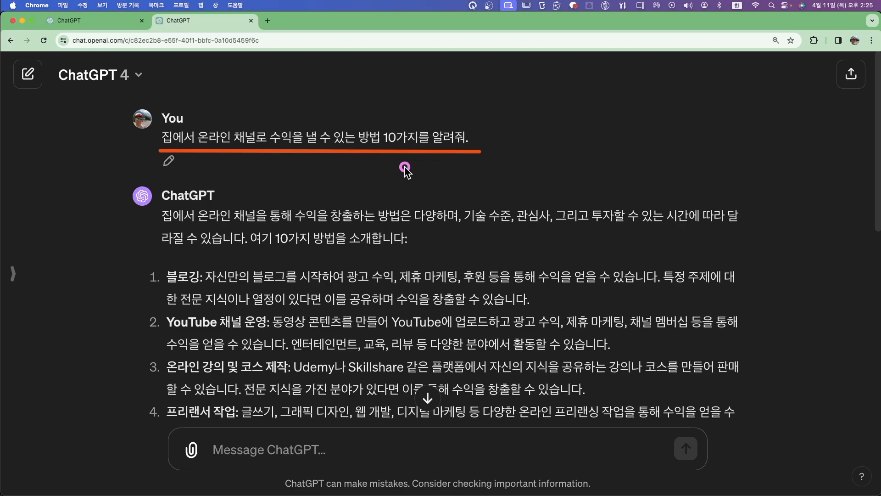
{"action": "scroll", "coordinate": [403, 166], "scroll_direction": "down", "scroll_amount": 3}
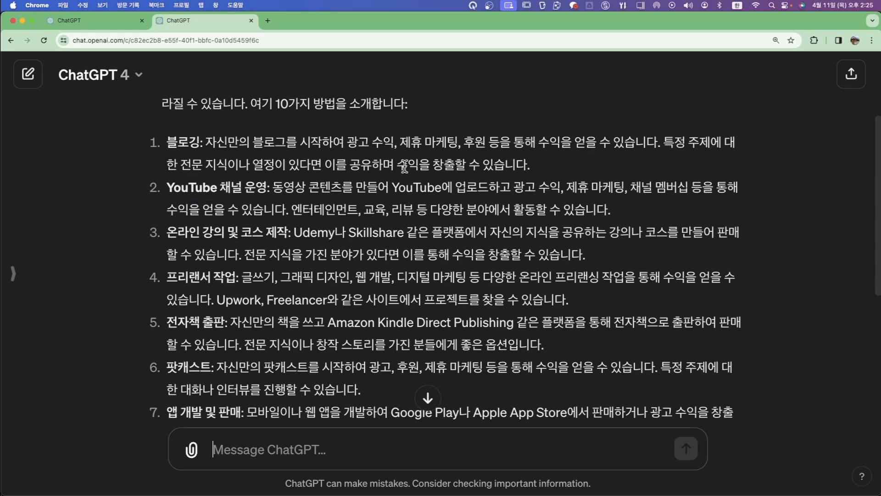
{"action": "scroll", "coordinate": [275, 379], "scroll_direction": "down", "scroll_amount": 5}
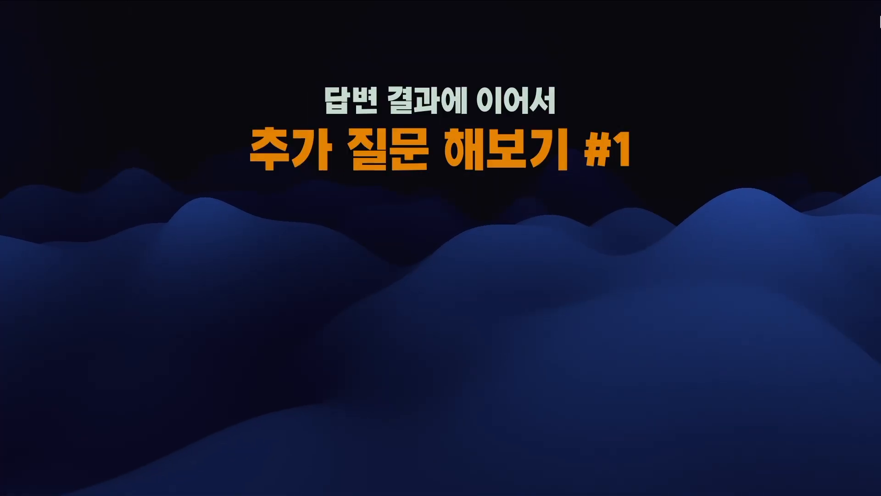
{"action": "type", "text": "1번 블로"}
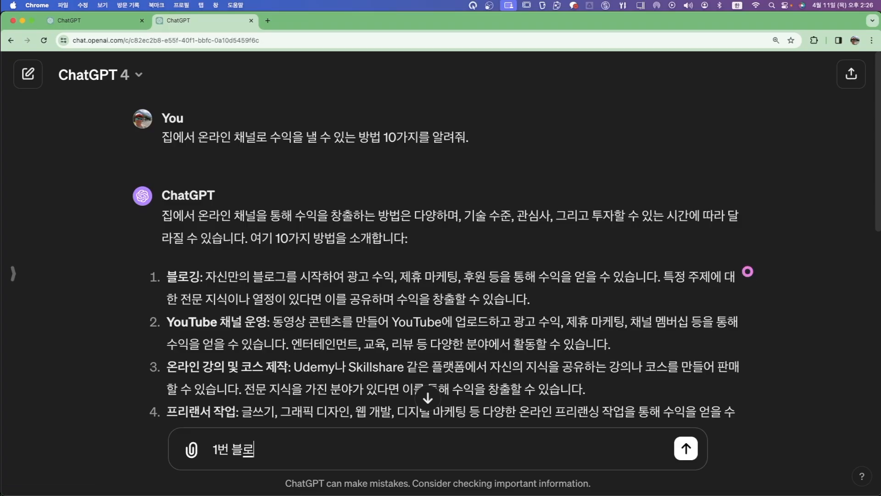
{"action": "type", "text": "깅 으로 수익을 내는 방법에 대해 좀더 구체적인"}
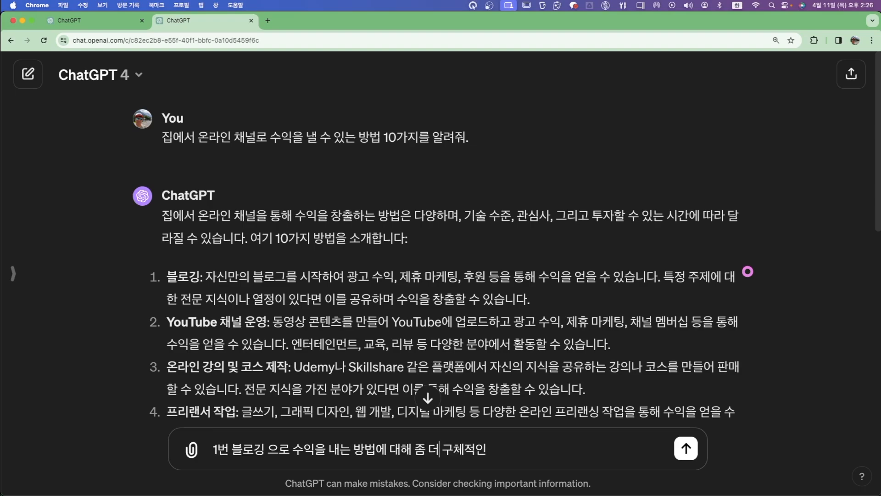
{"action": "type", "text": " 사례를 들어 3000자 내외로 글을 재성해줘"}
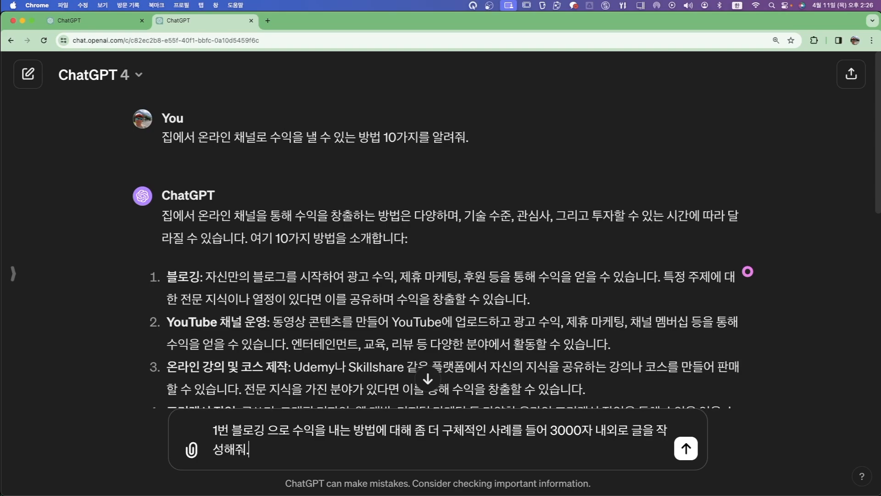
{"action": "type", "text": "."}
{"action": "key", "text": "Return"}
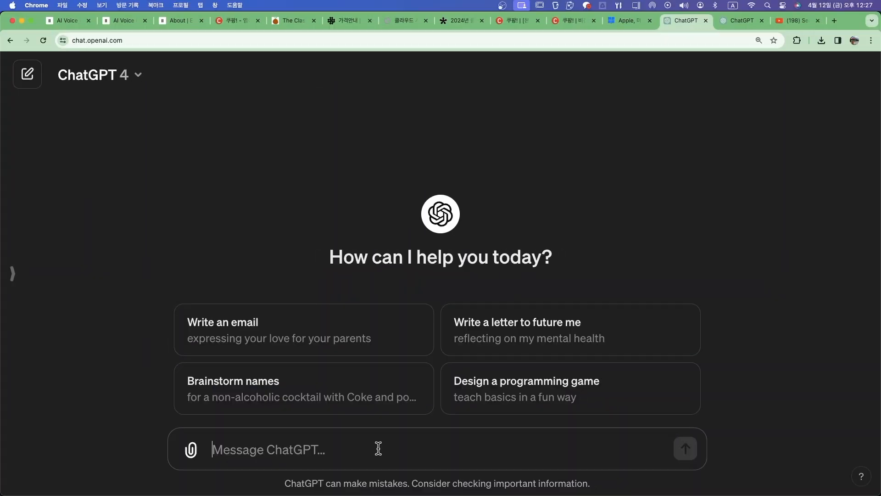
Step: In a new chat, submit "구글 애드센스를 통해 광고수익을 얻는 방법에 대해 3000자 내외로 구체적으로 설명해줘." and continue generating the cut-off answer
{"action": "type", "text": "구글 애드센스를 통해 광고수익을 얻는 방법에 대해 3000자 내외로 구체적으로 설명해줘."}
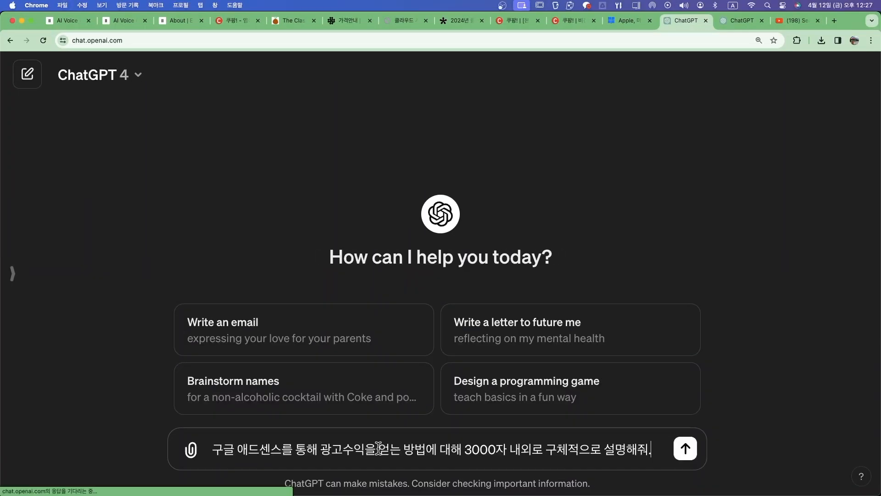
{"action": "left_click", "coordinate": [685, 448]}
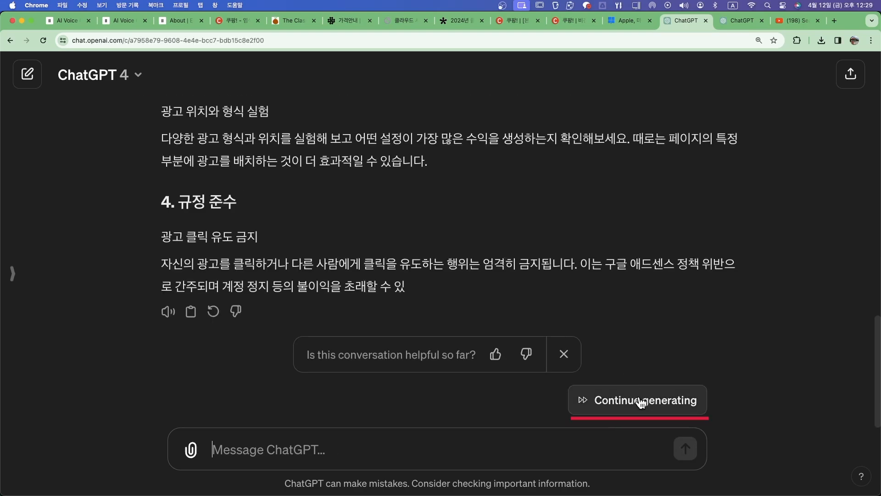
{"action": "left_click", "coordinate": [641, 402]}
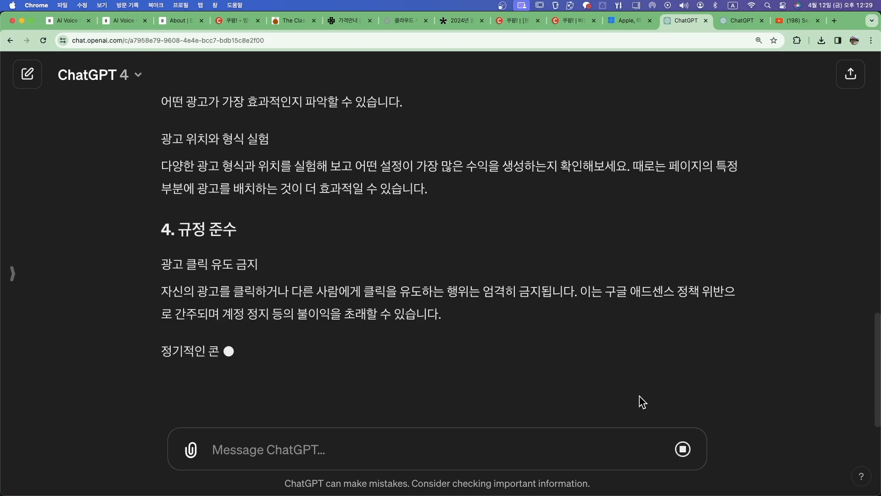